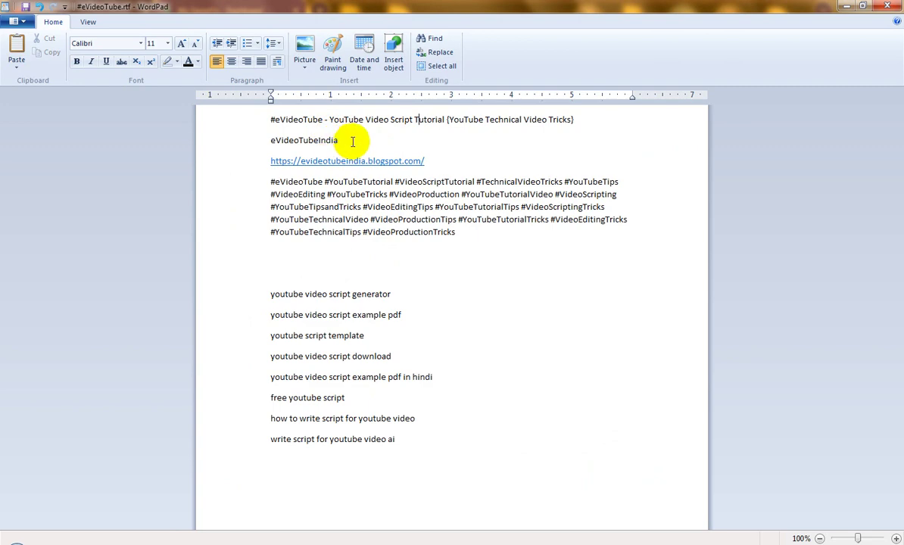
- Copy "eVideoTubeIndia" from the text document, enter it as the new GamePix property's name, and set the platform to WEB
drag(351, 142, 231, 147)
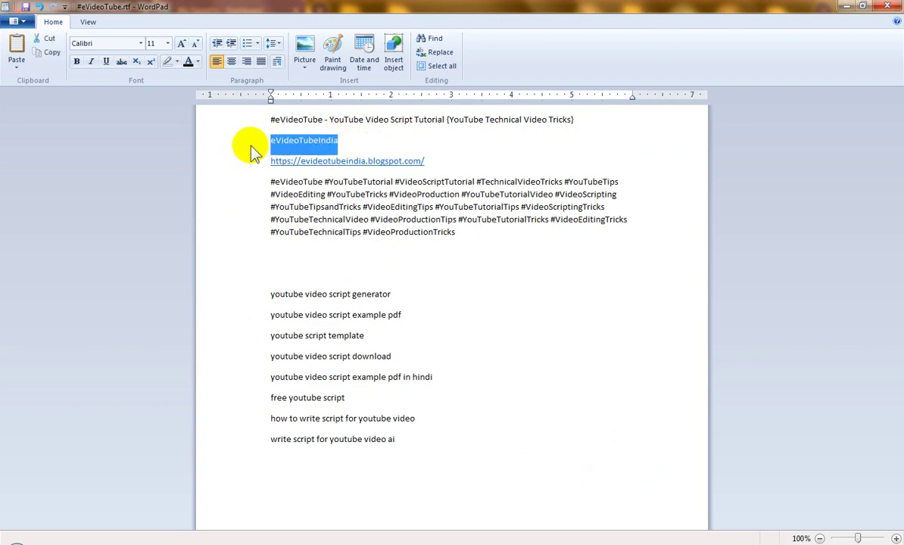
click(844, 6)
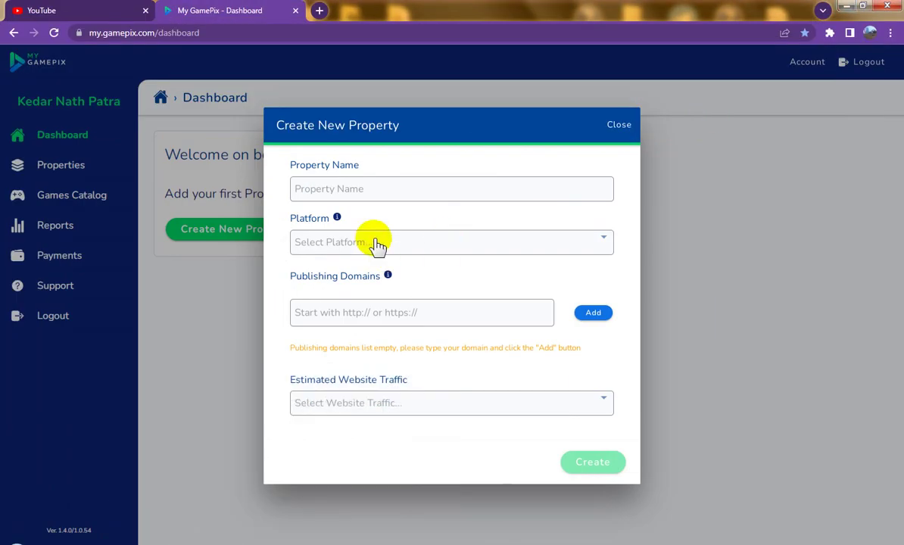
click(380, 189)
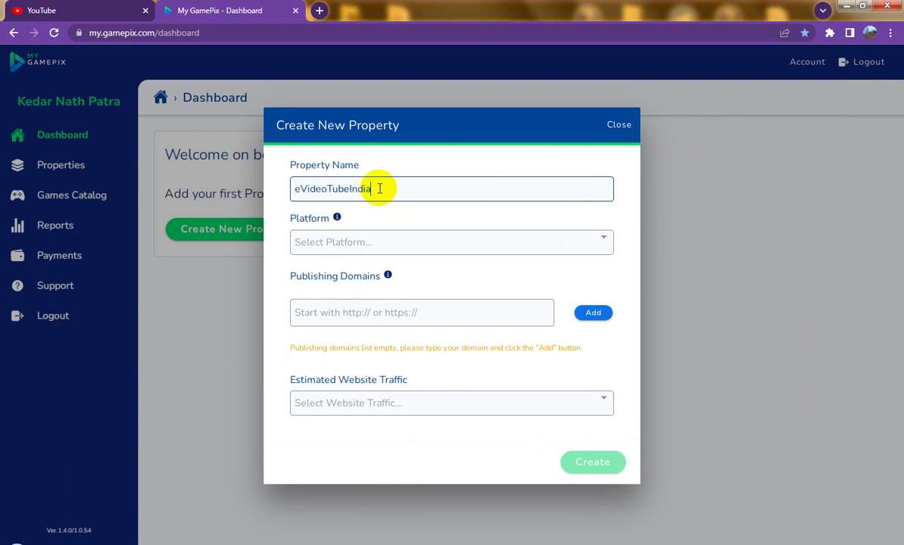
click(423, 242)
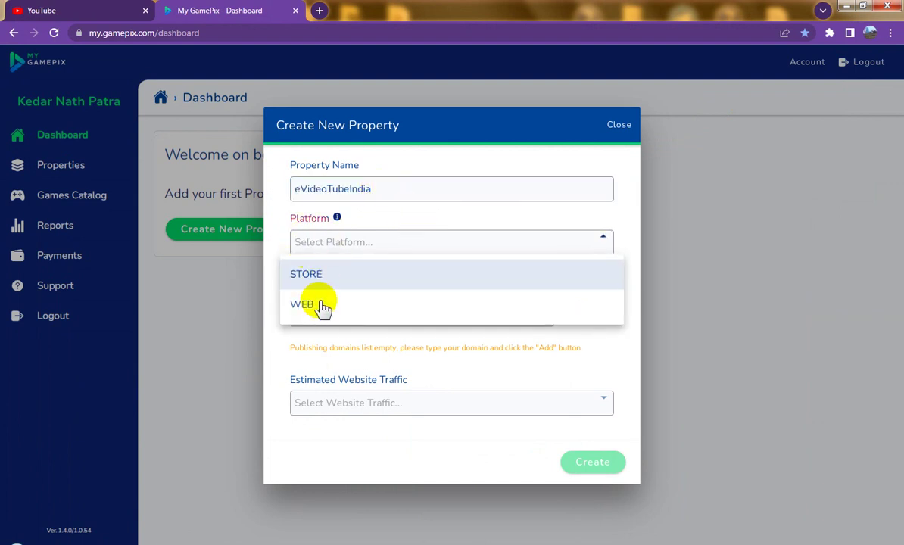
click(321, 309)
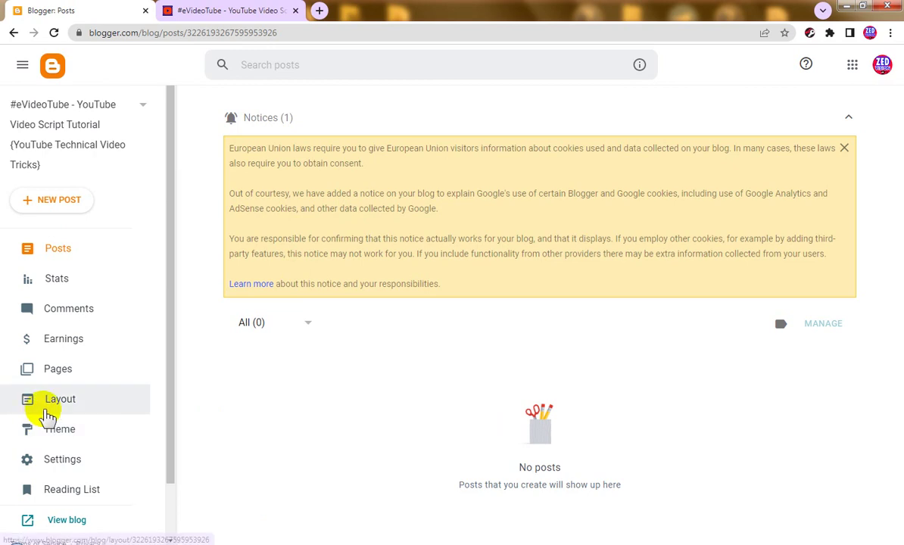
click(250, 10)
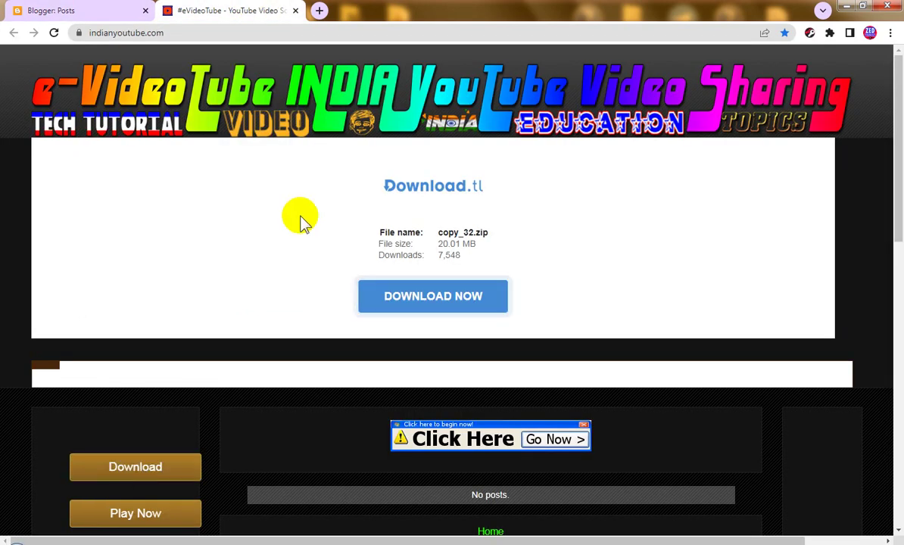
click(207, 30)
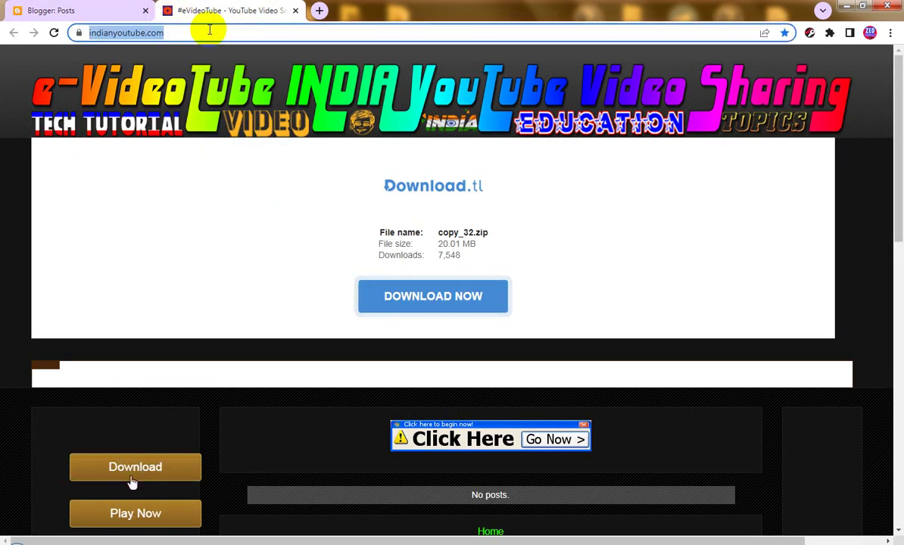
click(250, 32)
triple_click(249, 32)
right_click(184, 36)
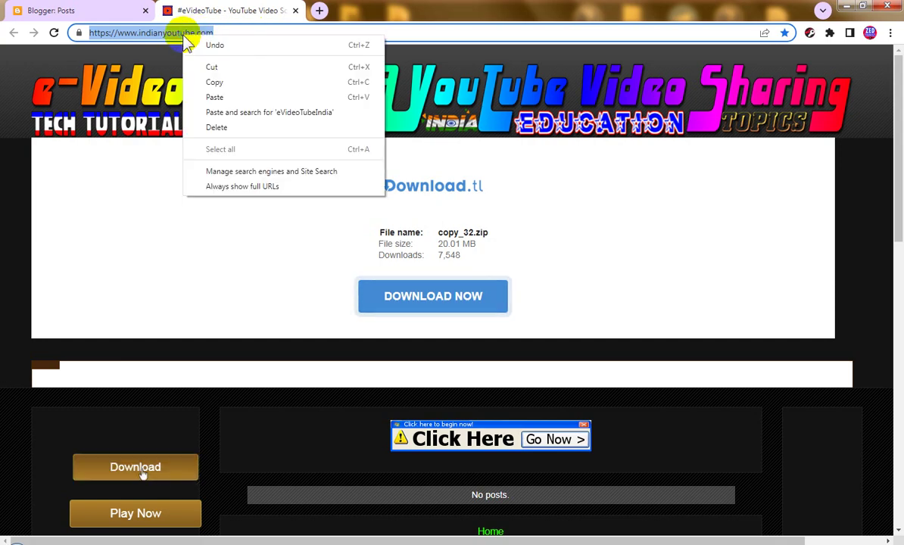
click(218, 83)
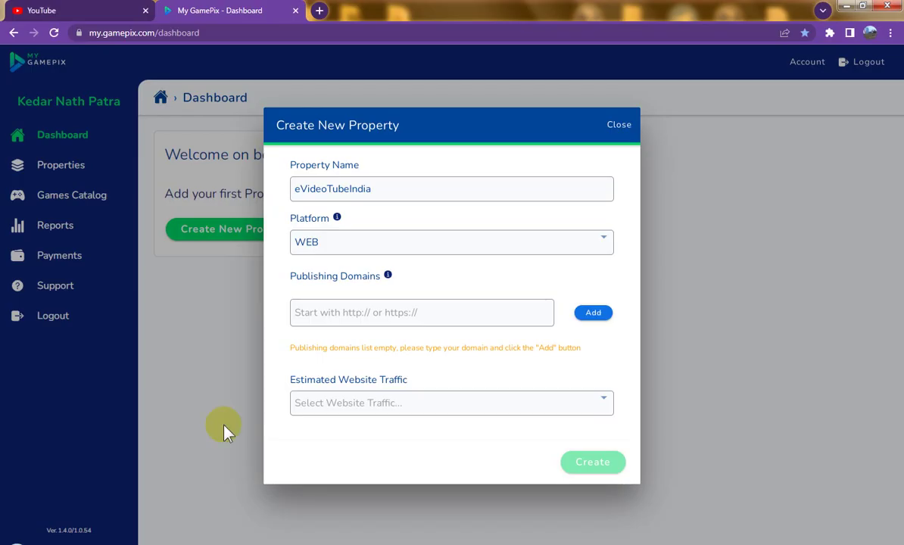
click(415, 310)
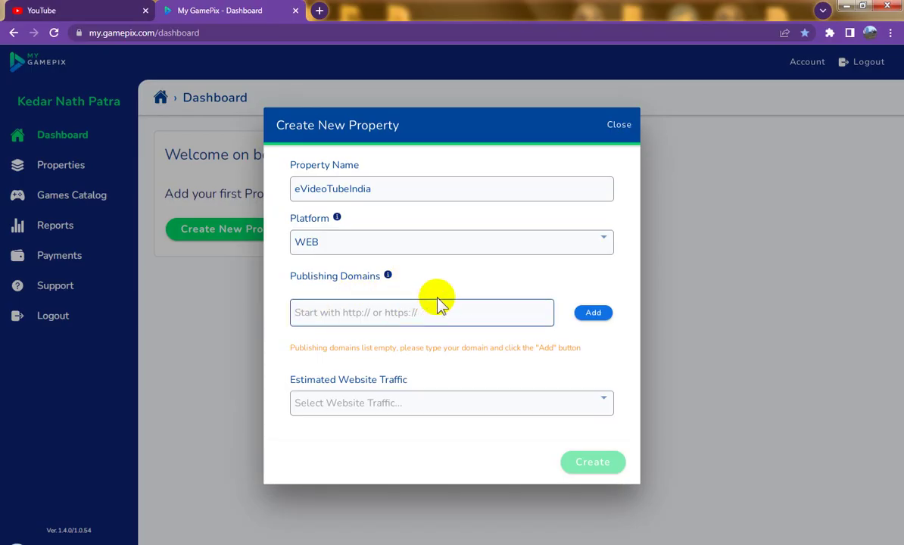
key(ctrl+v)
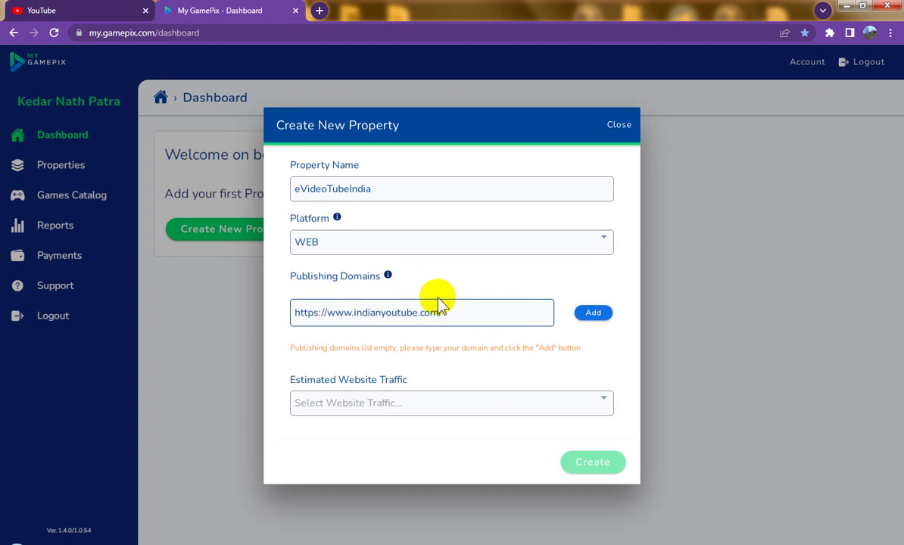
click(595, 315)
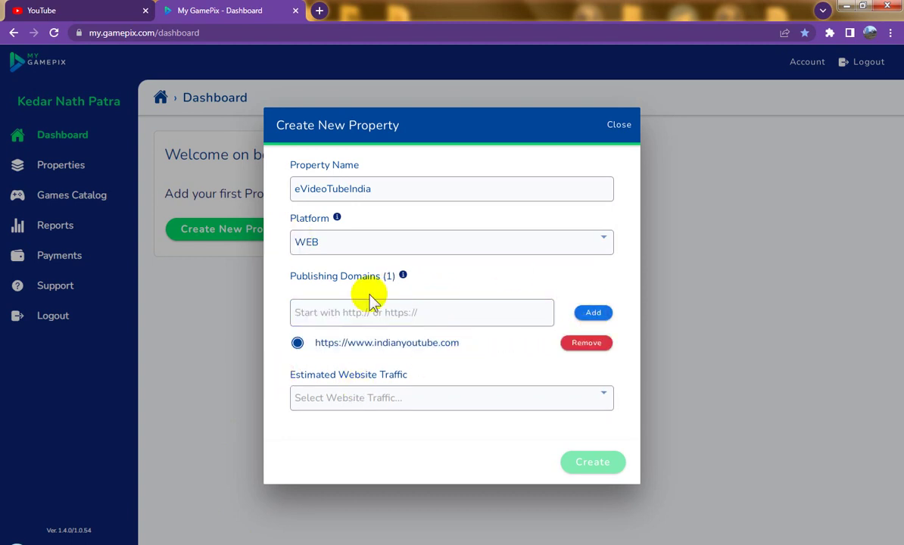
- Set the estimated website traffic to 0 - 50k and create the property
click(447, 399)
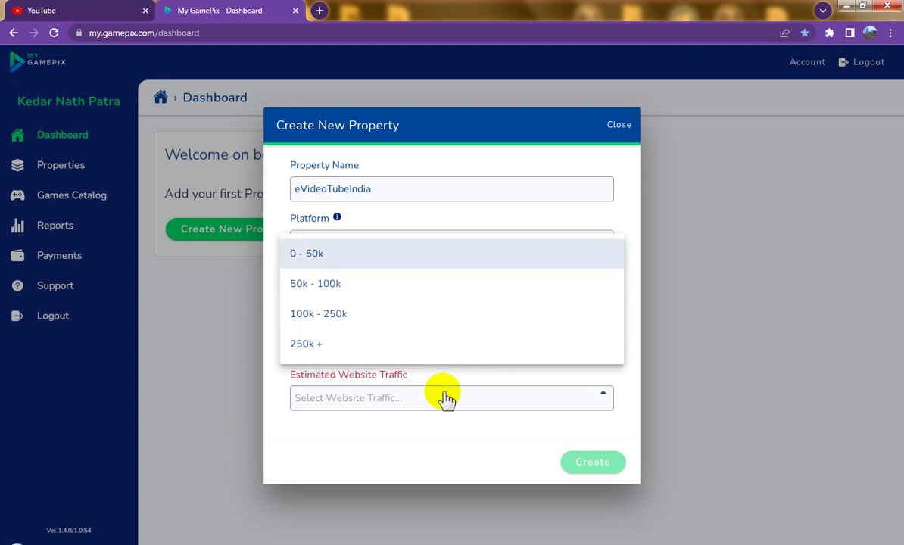
click(355, 256)
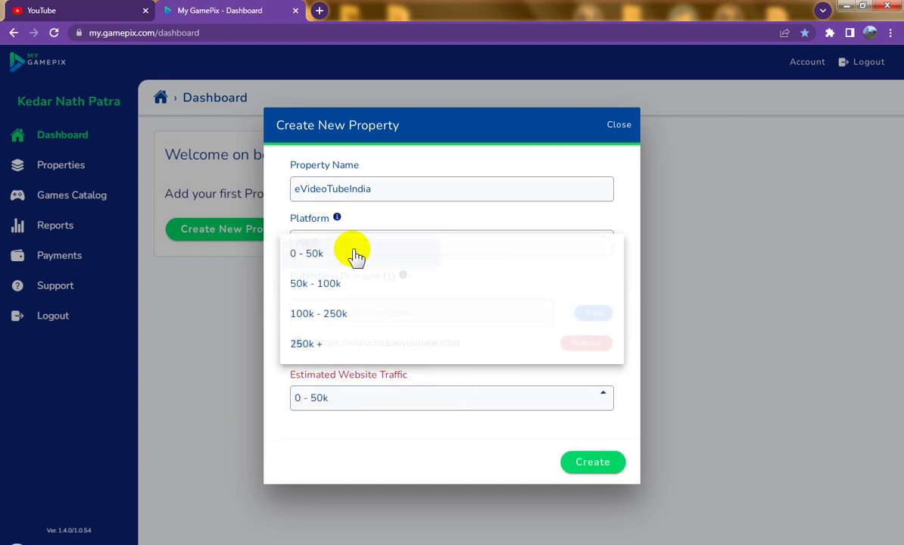
click(593, 463)
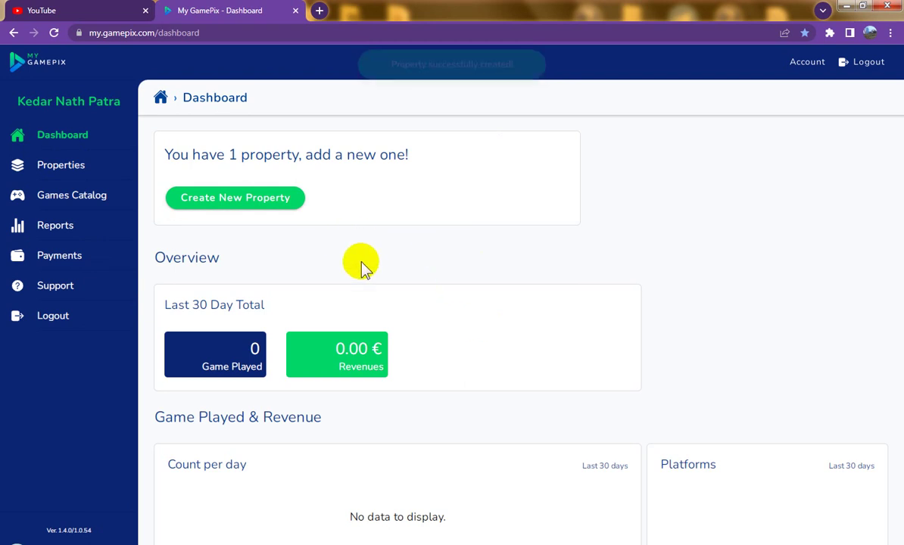
- Look over the dashboard, then open the Properties page and copy the ads.txt snippet
scroll(512, 327, down, 1)
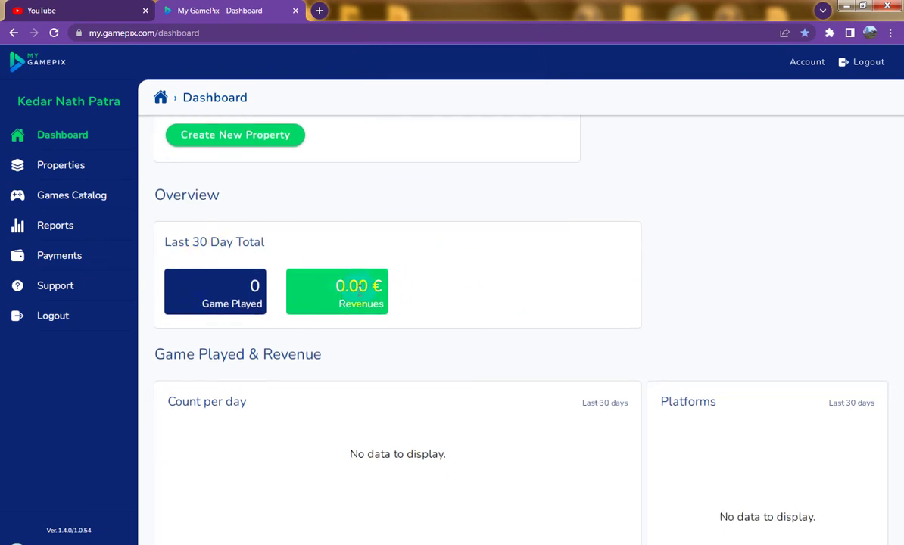
scroll(362, 299, down, 3)
scroll(388, 323, down, 1)
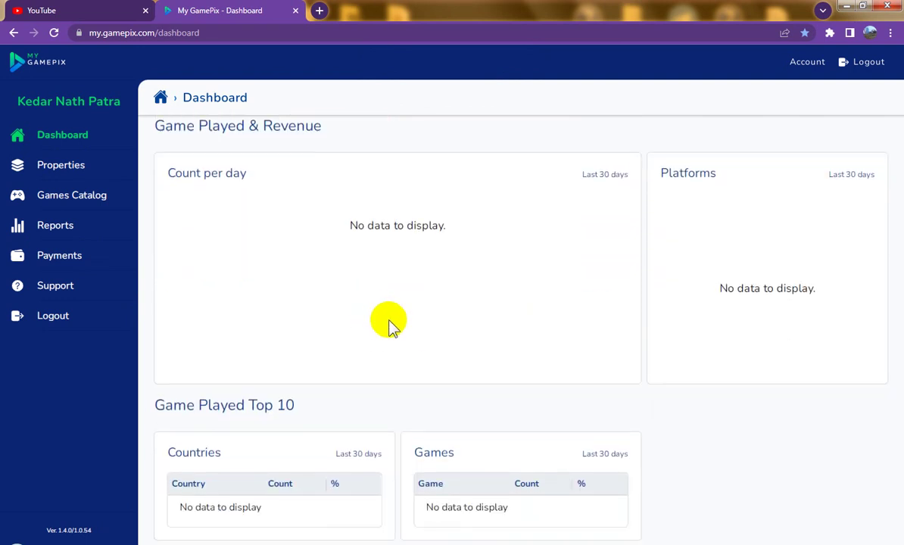
scroll(389, 323, up, 4)
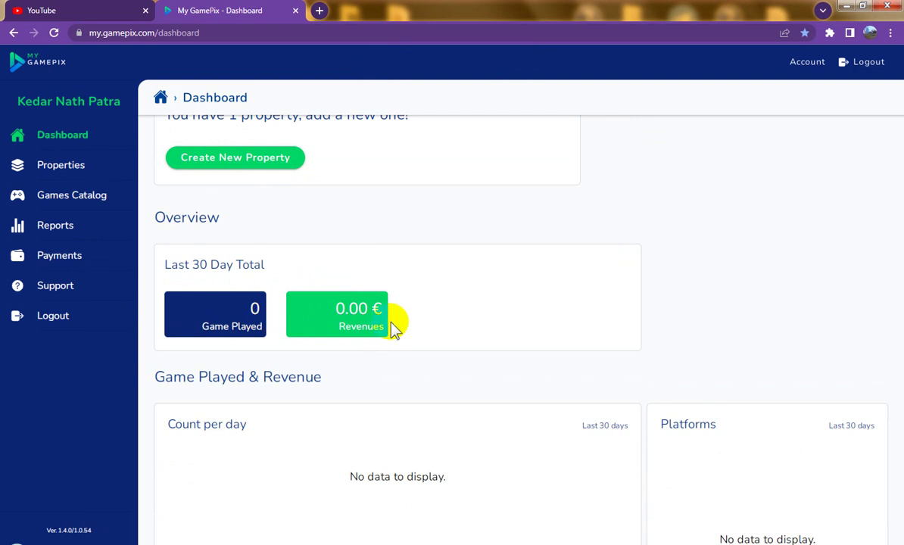
scroll(248, 224, up, 1)
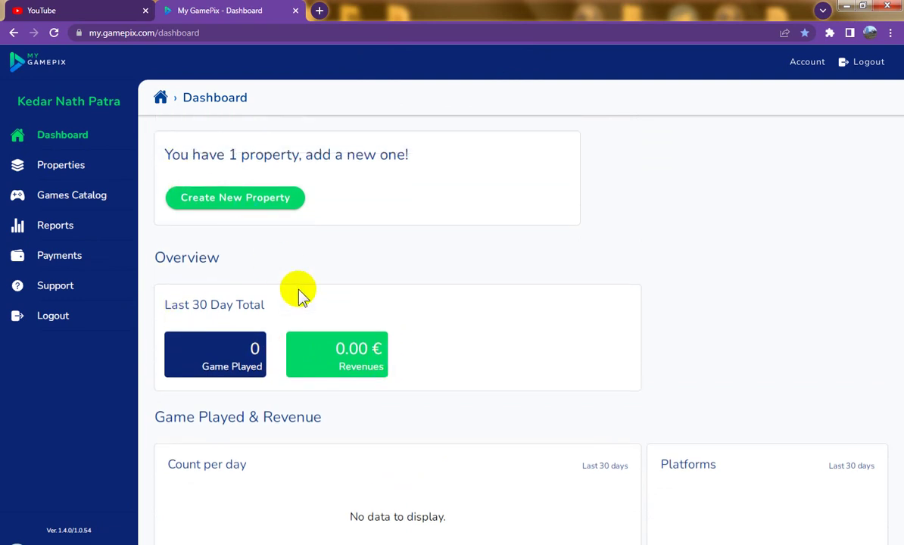
click(76, 168)
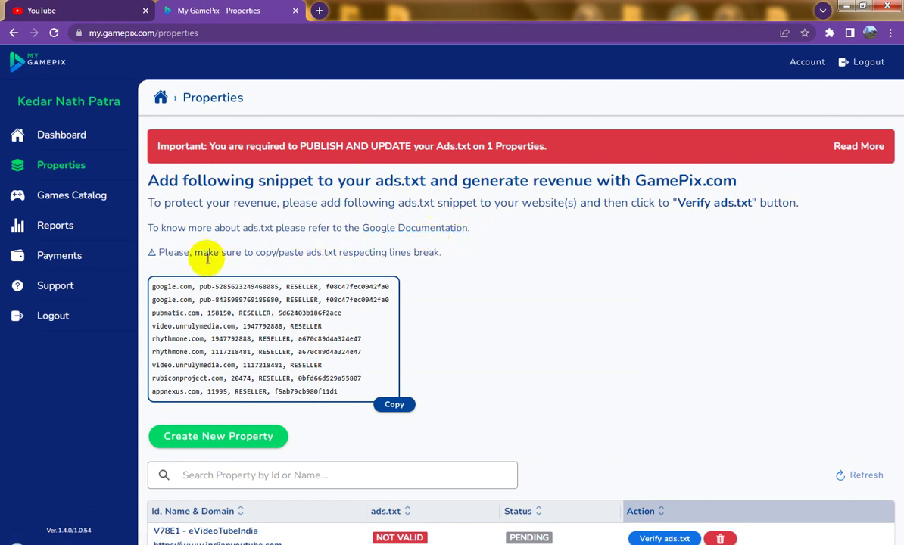
click(396, 405)
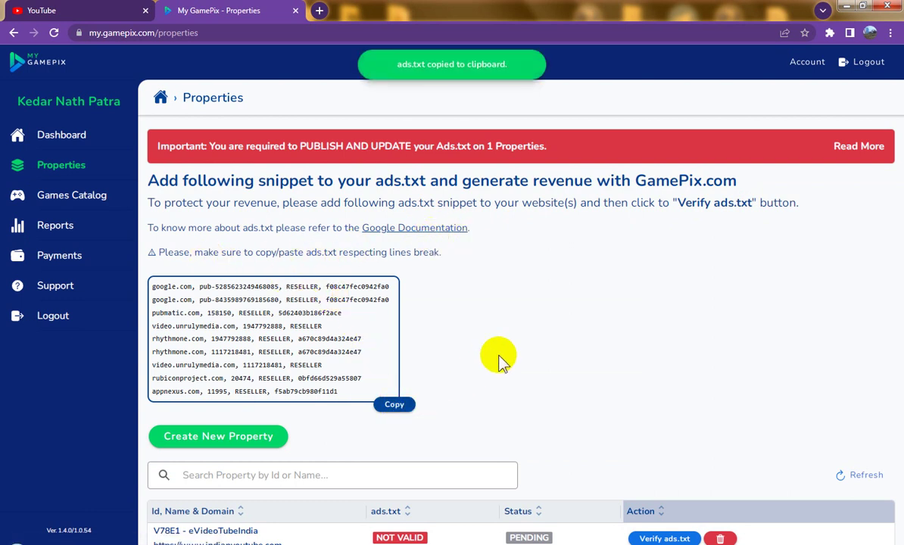
- Run the ads.txt verification for the eVideoTubeIndia property and check its ads.txt and approval status
scroll(500, 360, down, 1)
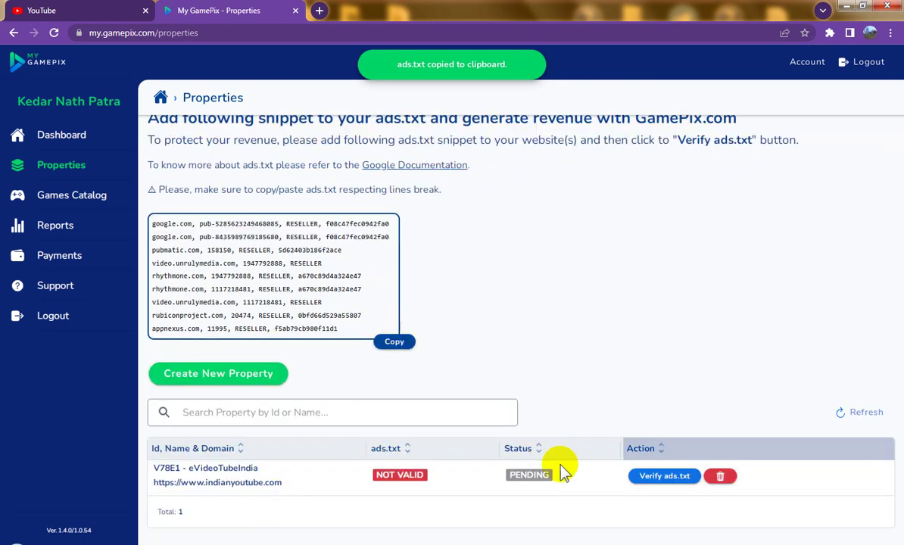
click(663, 478)
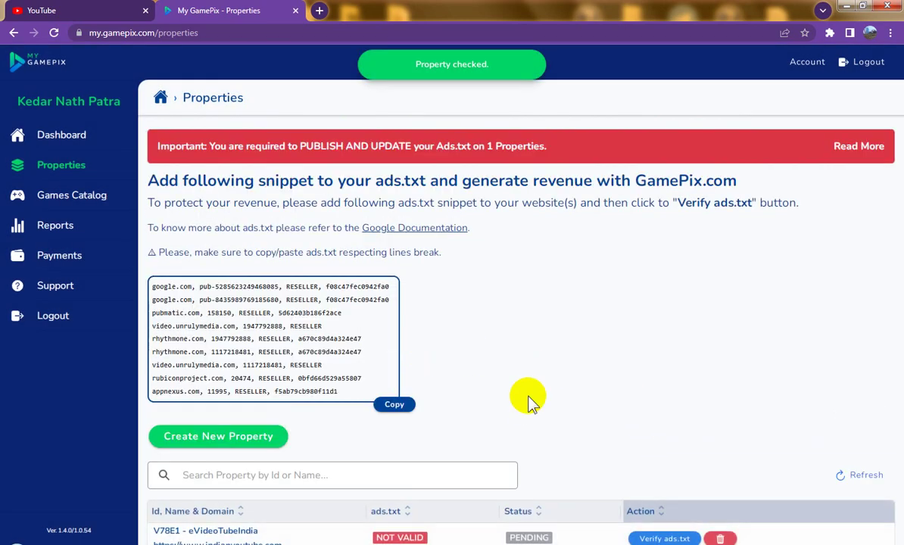
scroll(575, 409, down, 1)
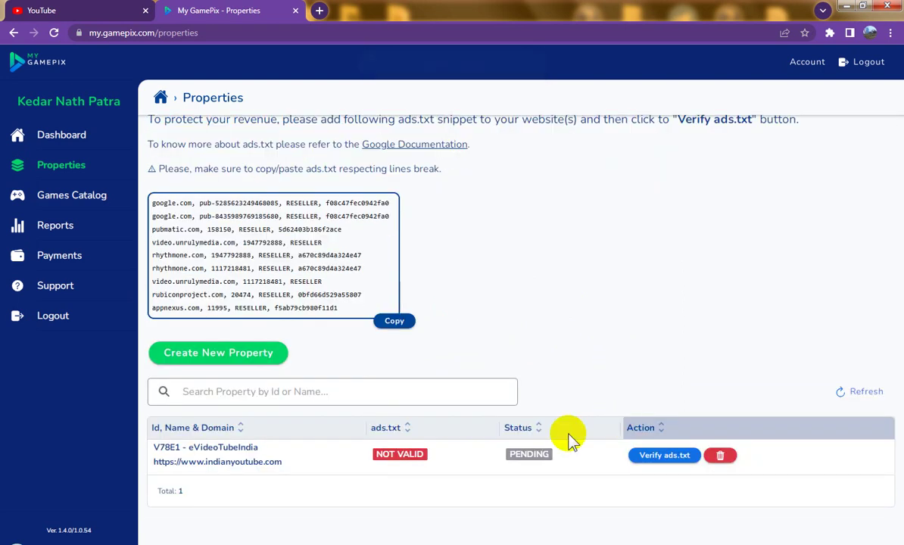
scroll(500, 462, up, 1)
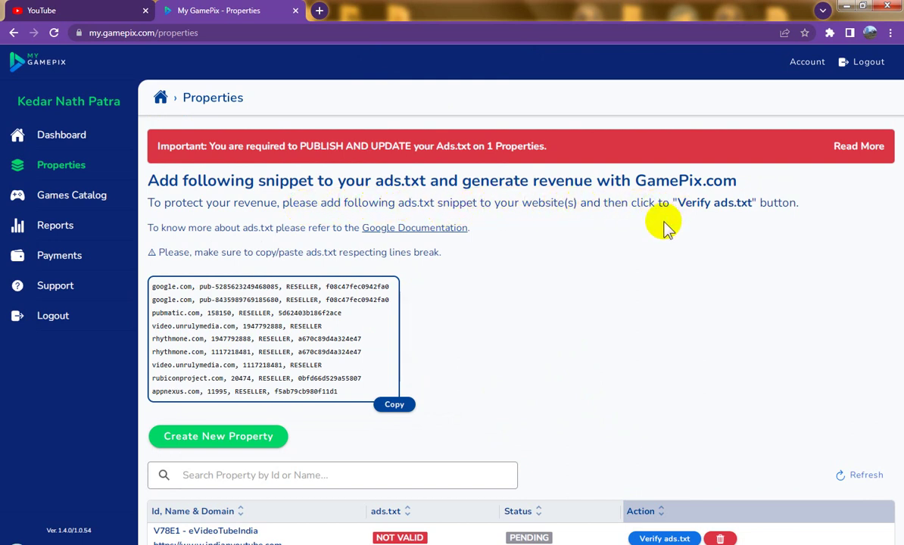
scroll(644, 310, down, 1)
scroll(644, 310, up, 1)
scroll(643, 311, down, 1)
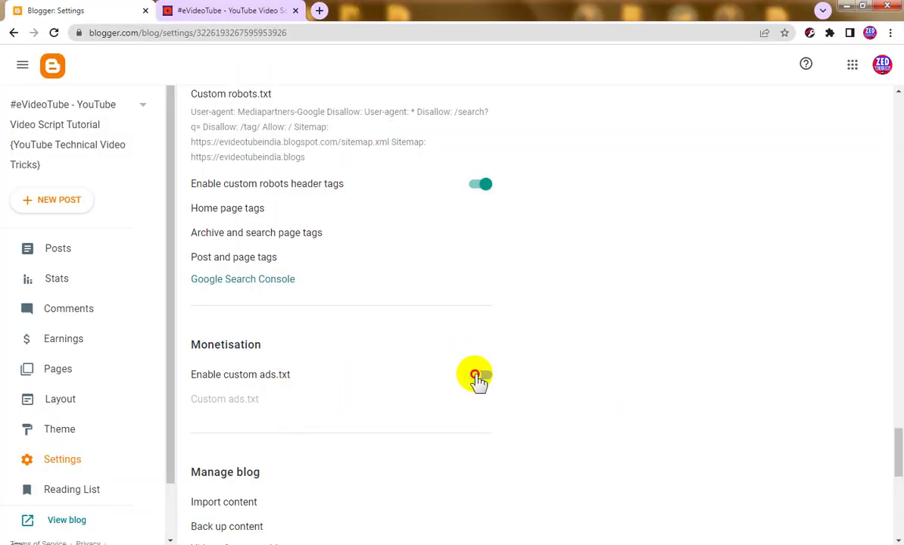
- In Blogger's monetisation settings, enable custom ads.txt, paste the copied GamePix snippet as its content, and save it
click(479, 375)
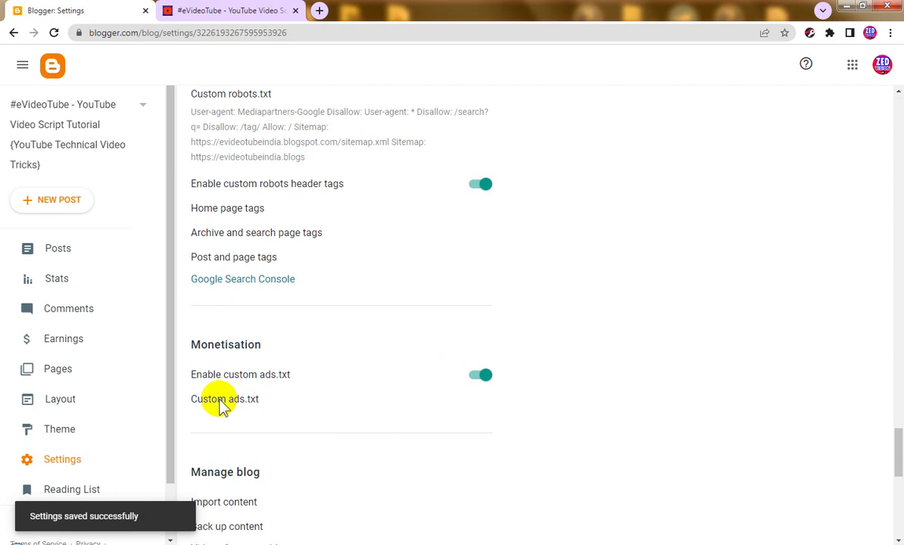
click(221, 401)
click(403, 287)
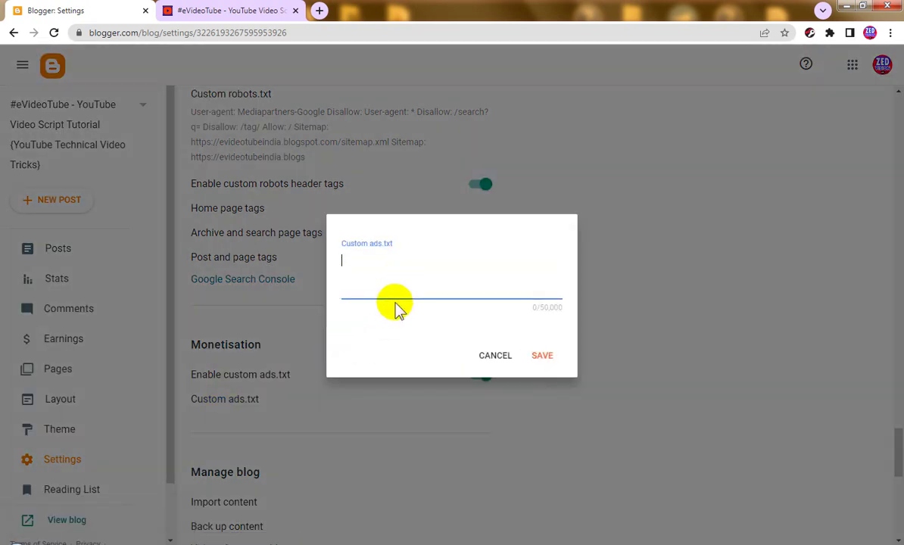
key(ctrl+v)
click(542, 372)
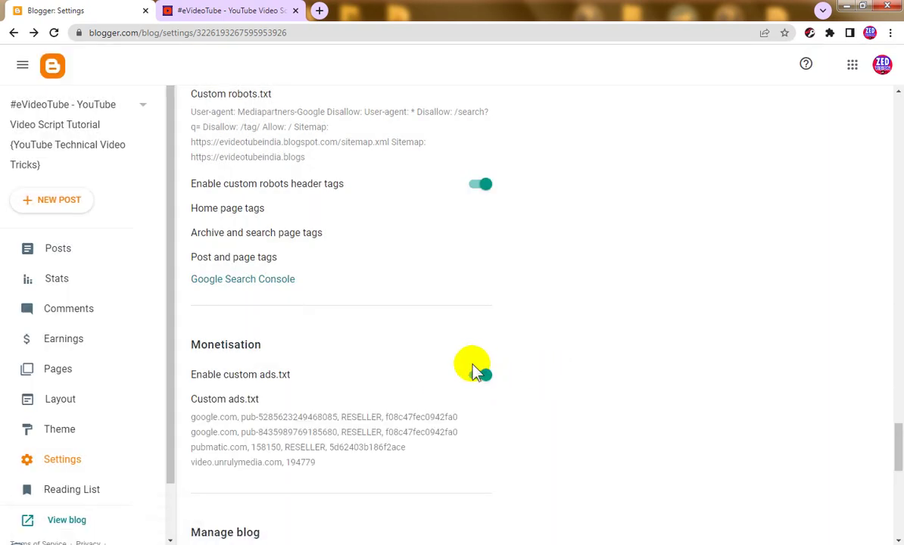
- Switch back to GamePix and verify the eVideoTubeIndia property's ads.txt again, repeating the check once
key(alt+Tab)
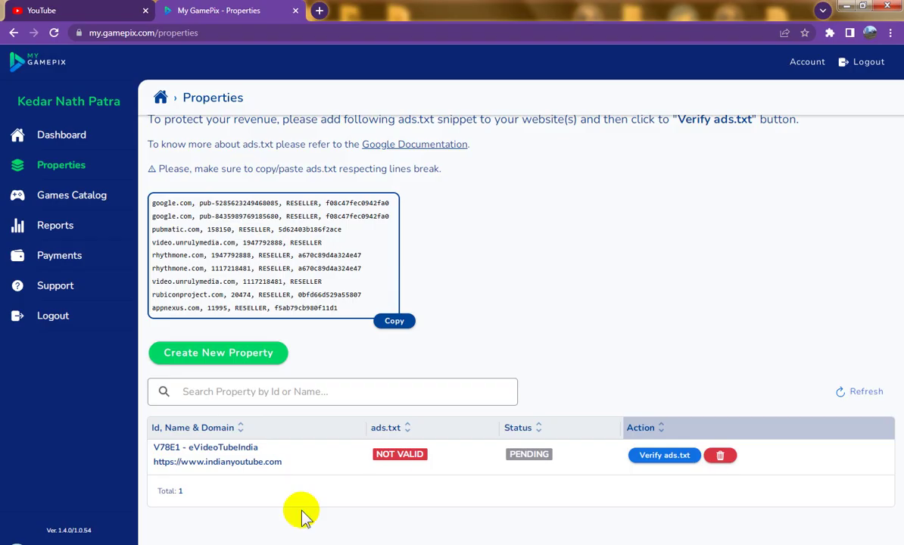
click(650, 458)
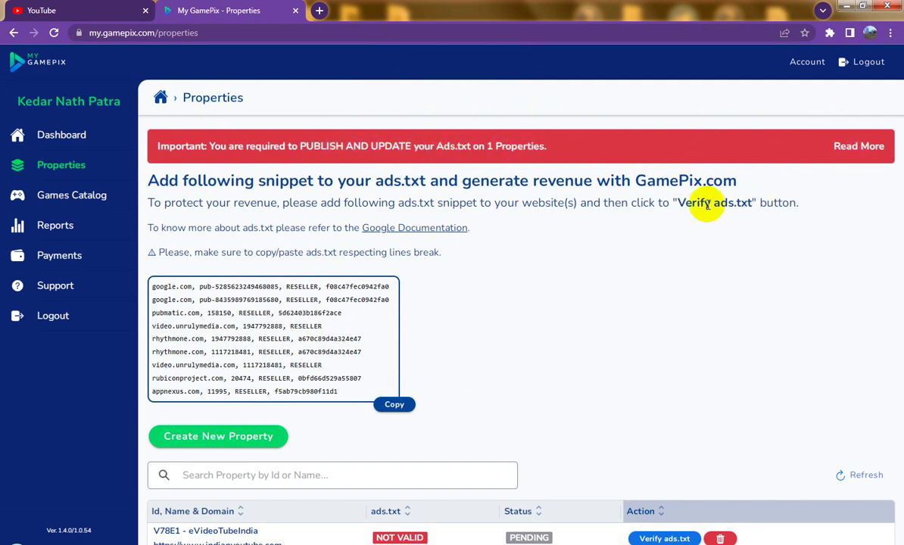
scroll(580, 317, down, 1)
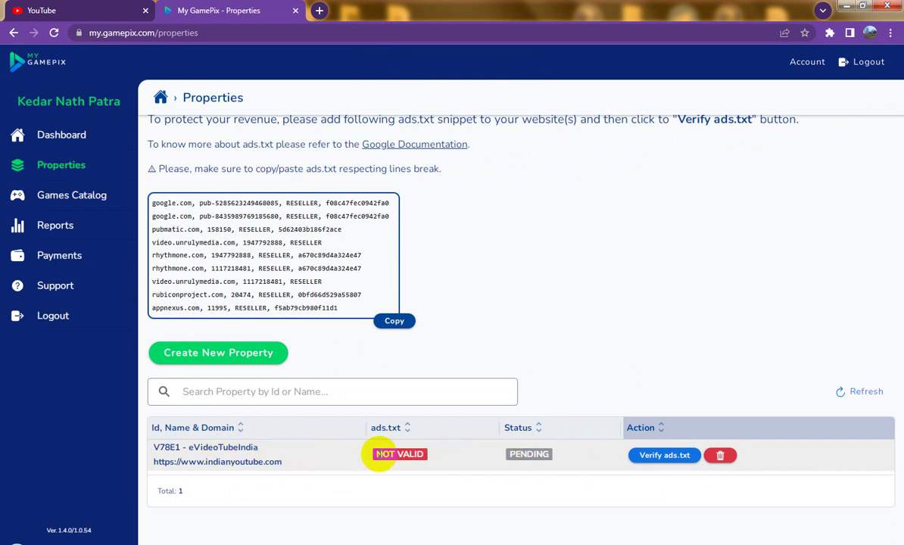
click(663, 463)
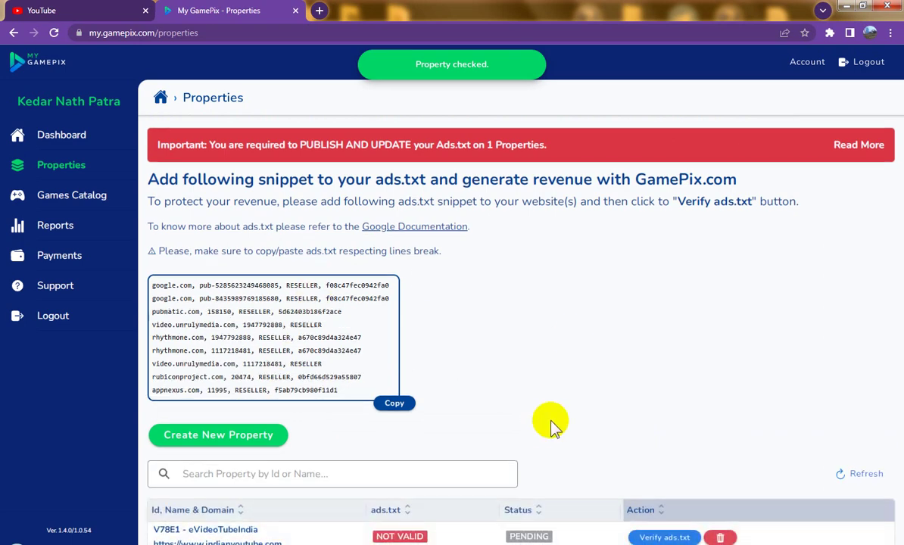
scroll(514, 392, down, 1)
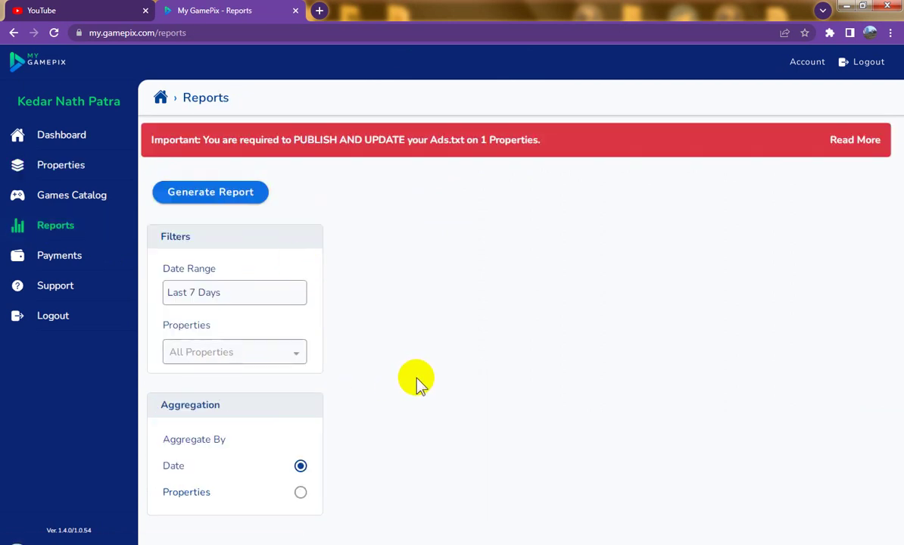
- Open the payment information and read the revenue withdrawal conditions
click(80, 259)
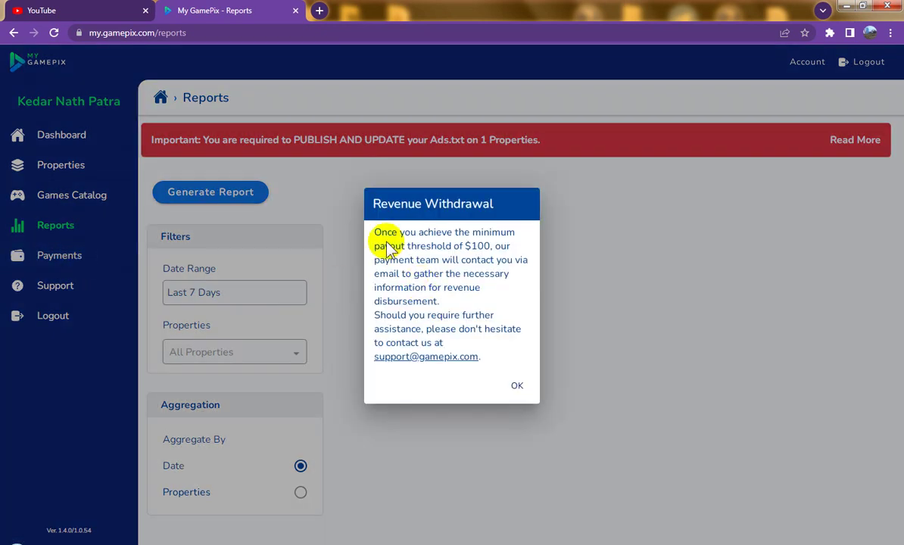
- Close the revenue withdrawal notice, open and reload the dashboard, and review its 30-day game play and revenue overview
click(517, 388)
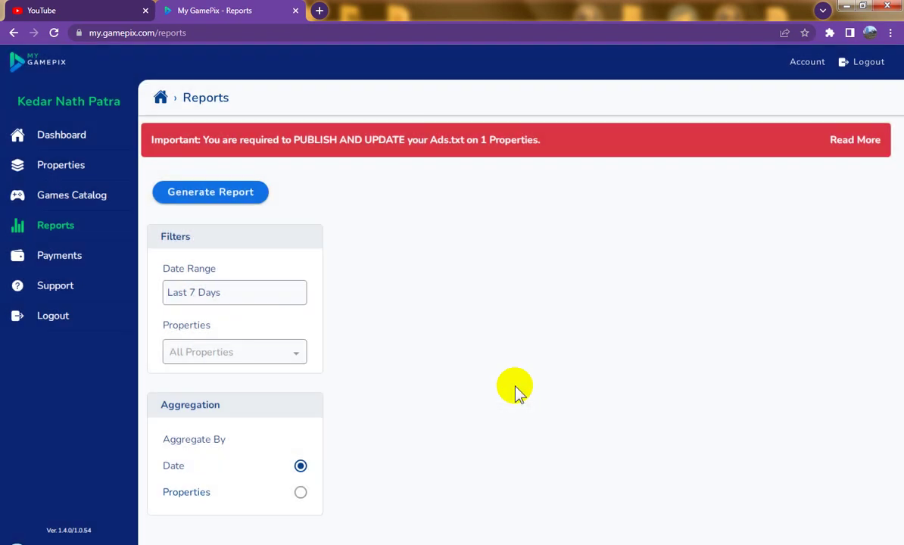
click(50, 140)
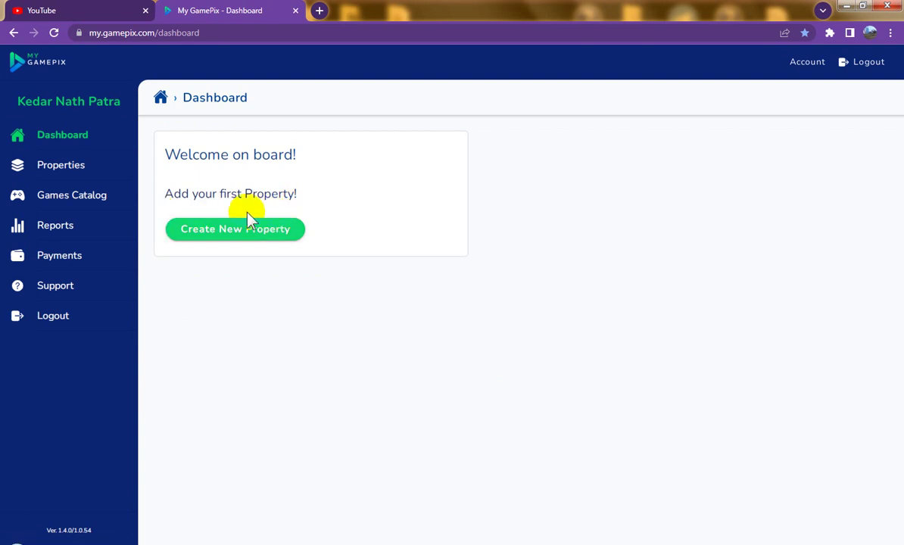
click(54, 33)
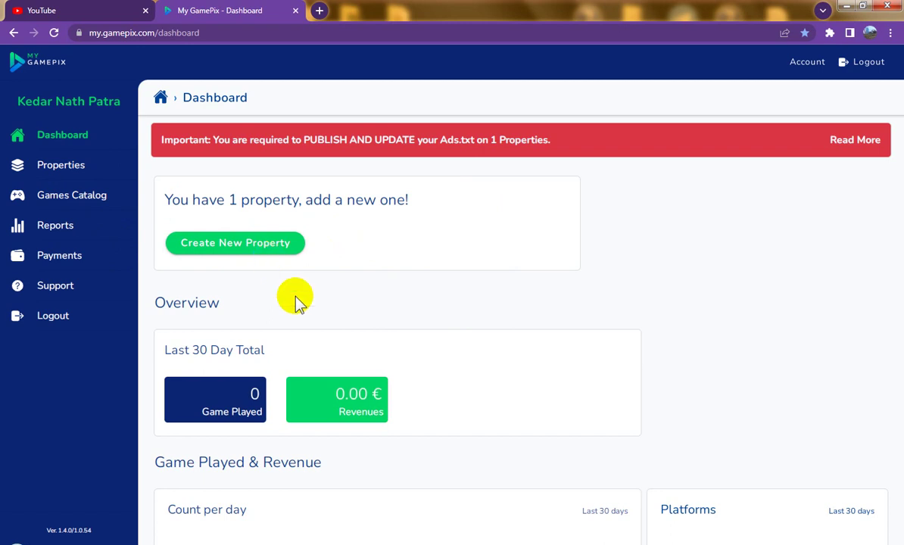
scroll(303, 310, down, 3)
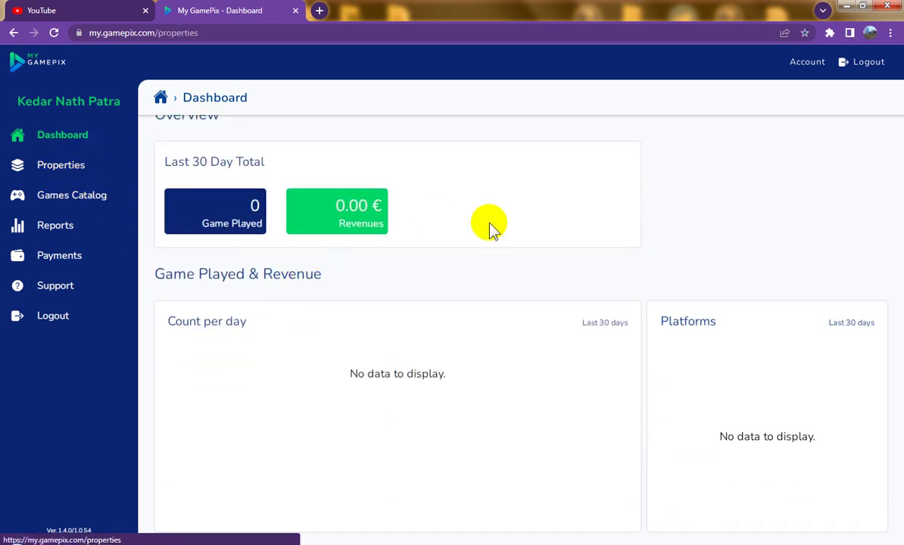
- Return to the properties page and review the eVideoTubeIndia property's ads.txt status and the instructions for adding the snippet
scroll(507, 295, down, 1)
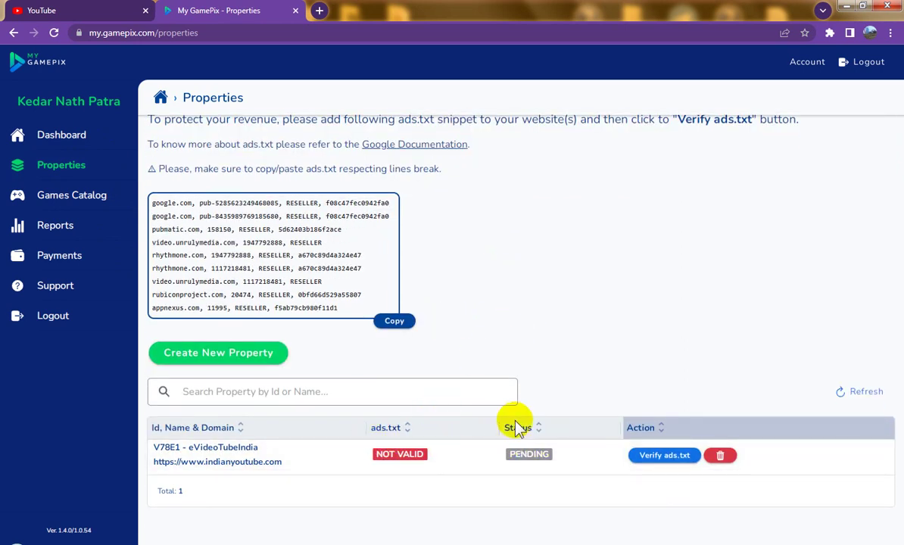
scroll(516, 424, up, 1)
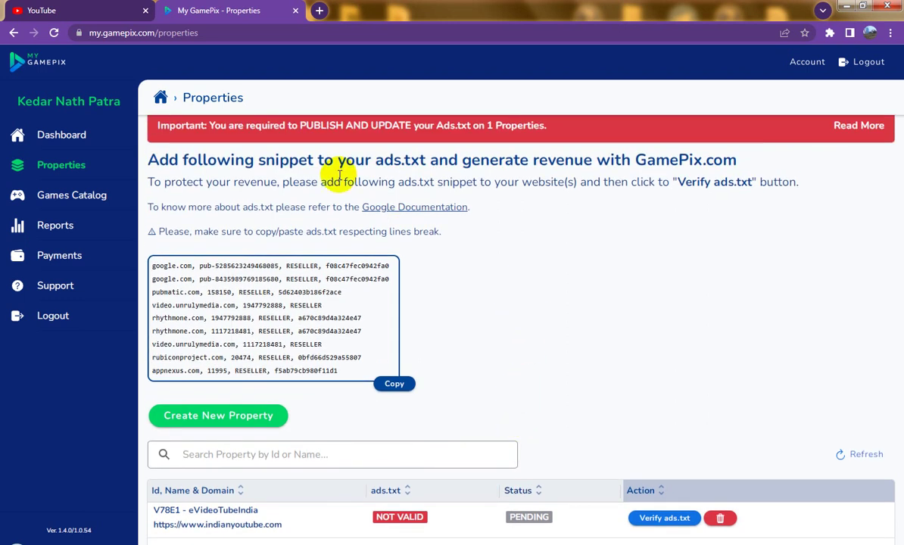
drag(374, 160, 488, 163)
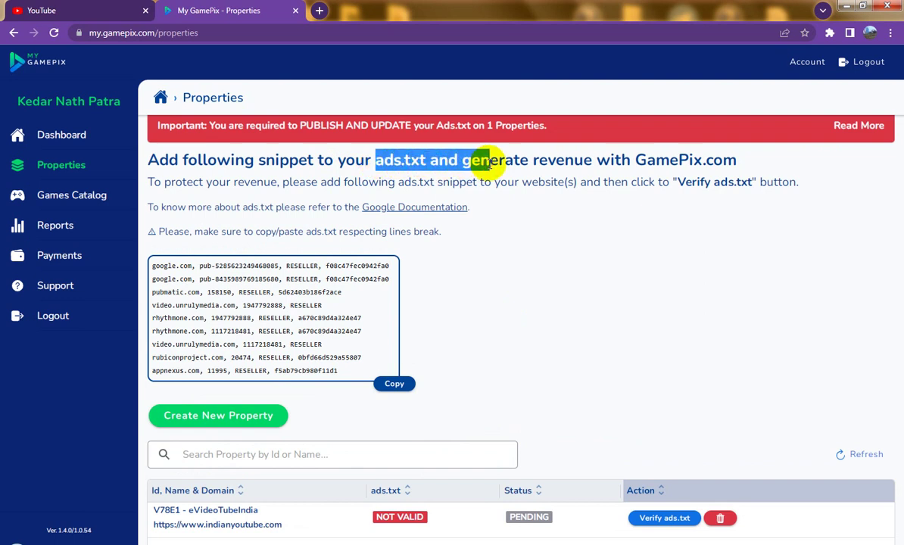
click(426, 160)
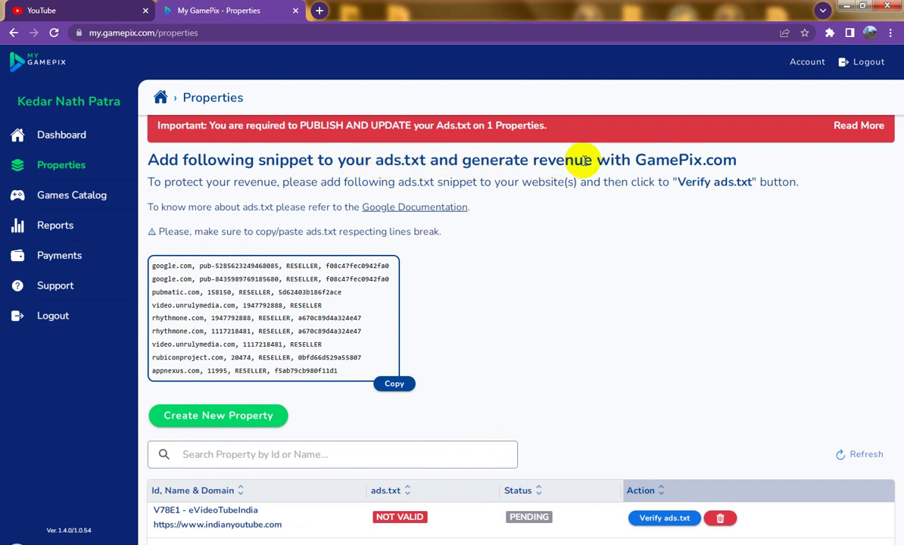
drag(723, 160, 261, 160)
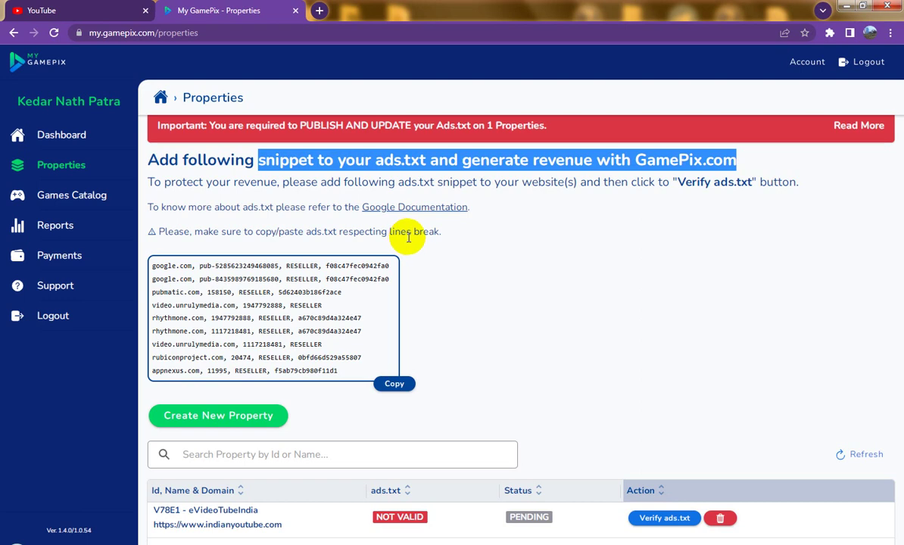